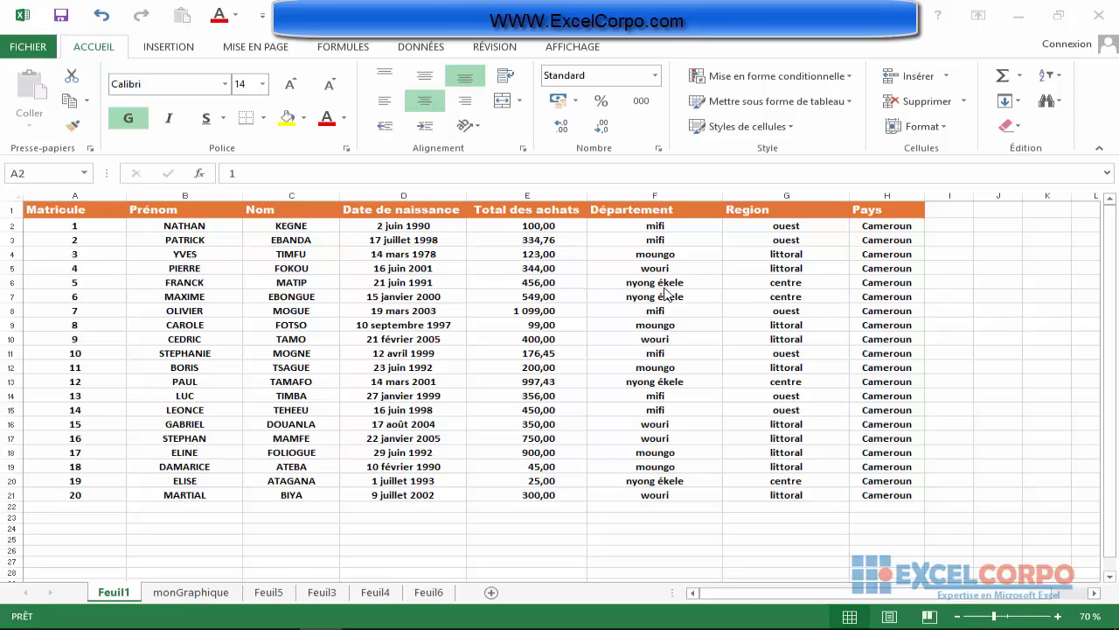
# Glance at Feuil1's purchase data, then return to Feuil6 with its two summary labels
pyautogui.click(435, 594)
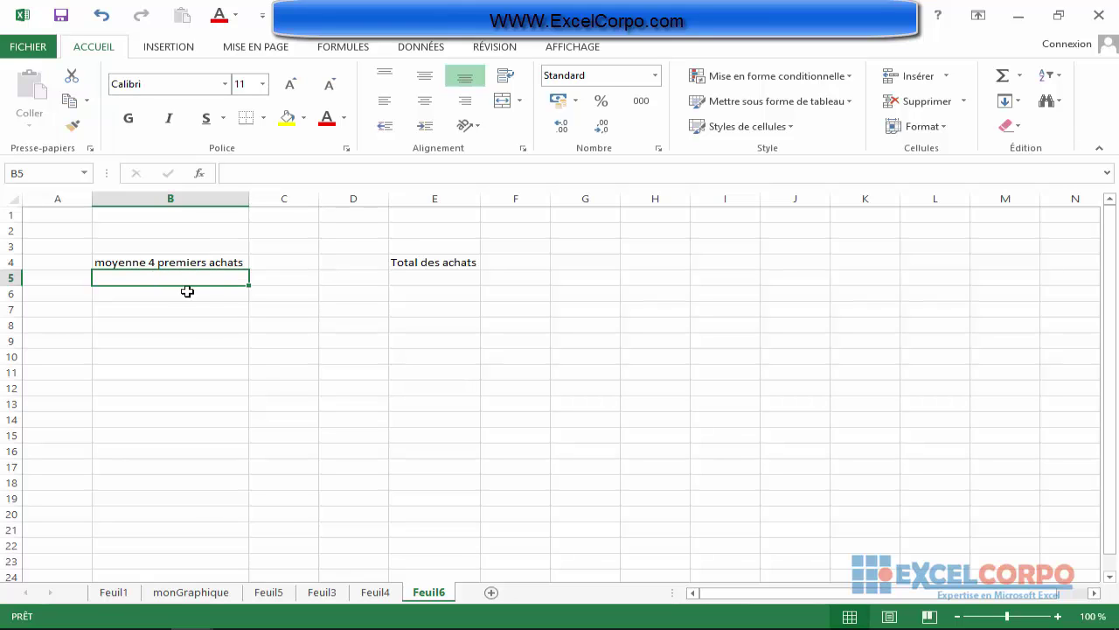
pyautogui.click(115, 592)
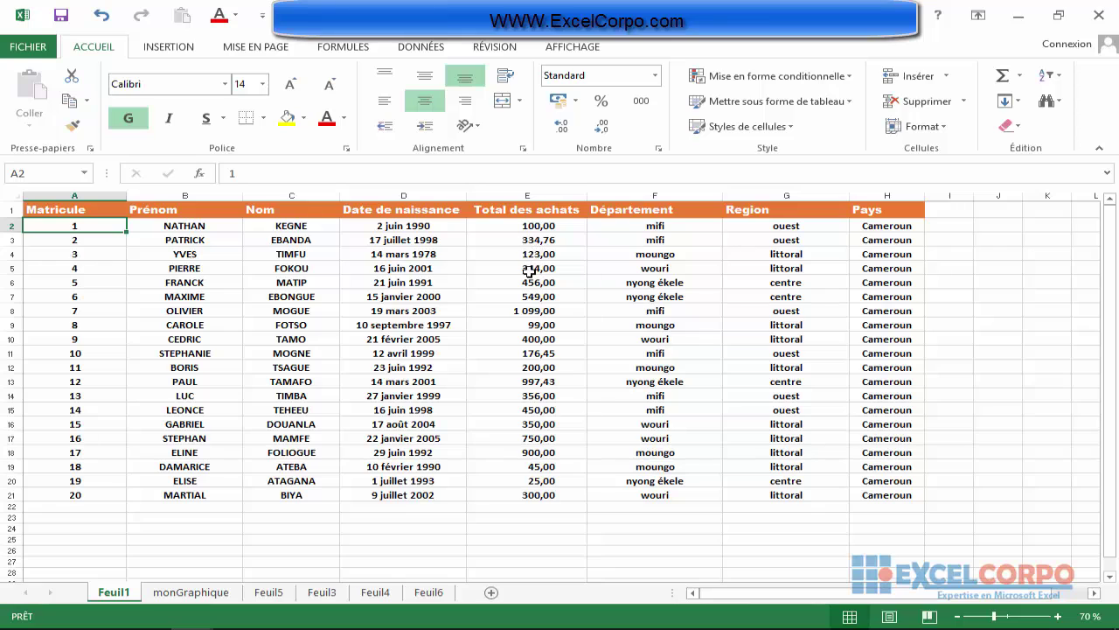
pyautogui.click(430, 593)
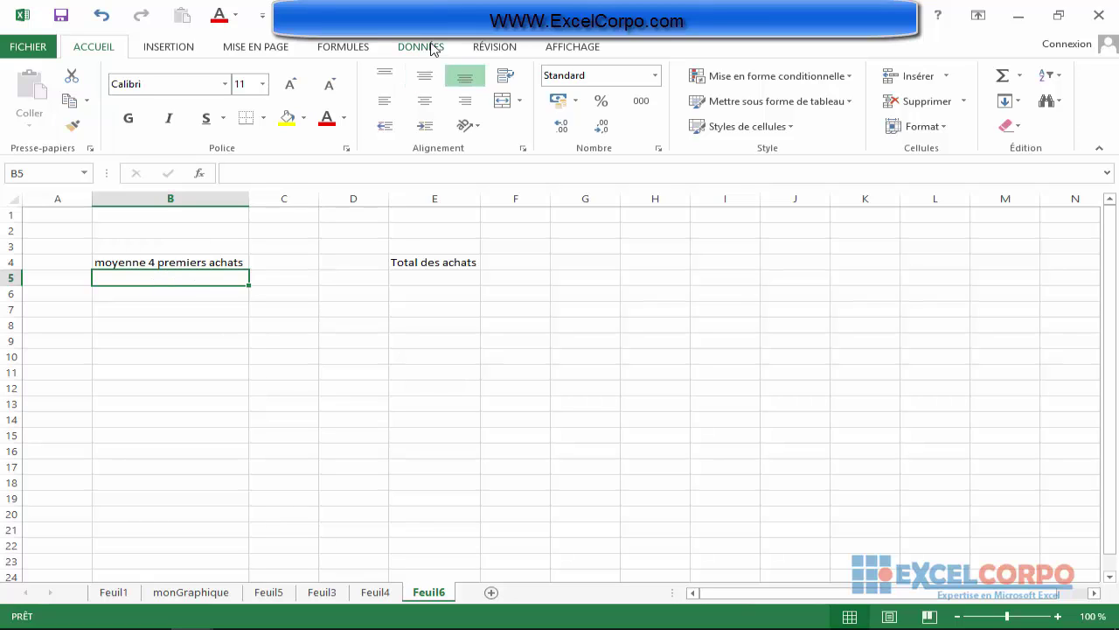
# Open Consolider from the DONNÉES tab and set its function to Moyenne
pyautogui.click(432, 49)
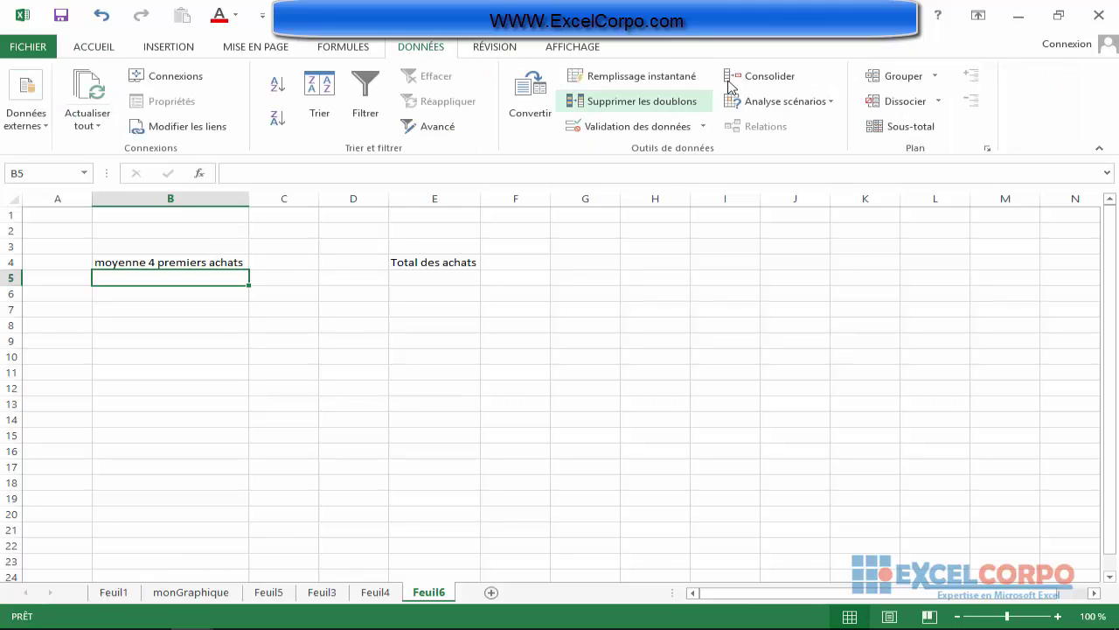
pyautogui.click(769, 77)
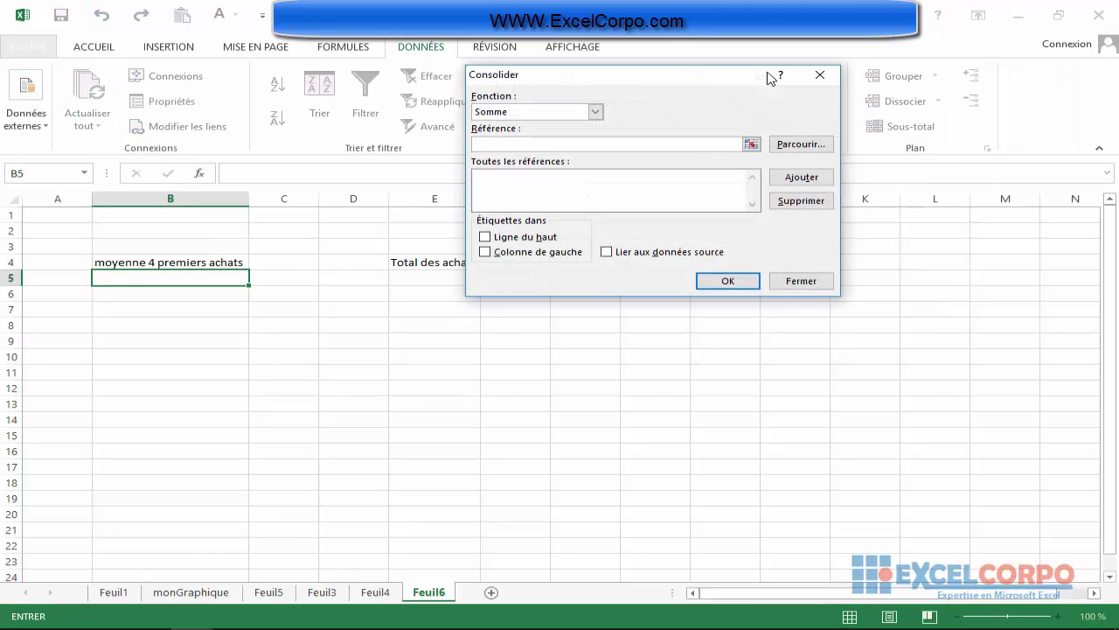
pyautogui.moveTo(689, 82); pyautogui.dragTo(794, 65)
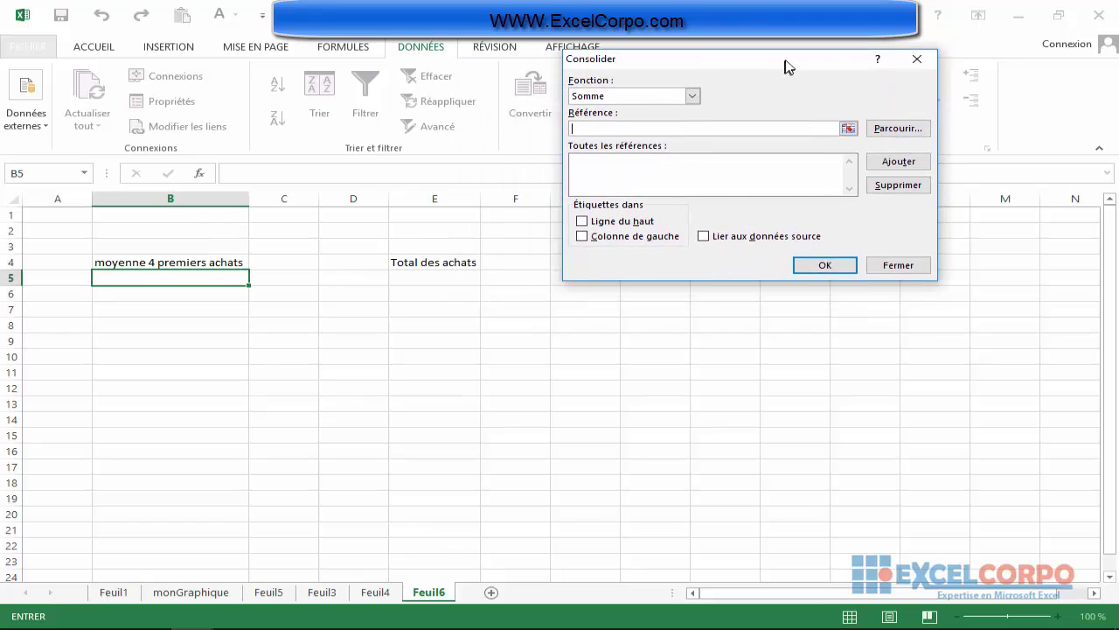
pyautogui.click(699, 95)
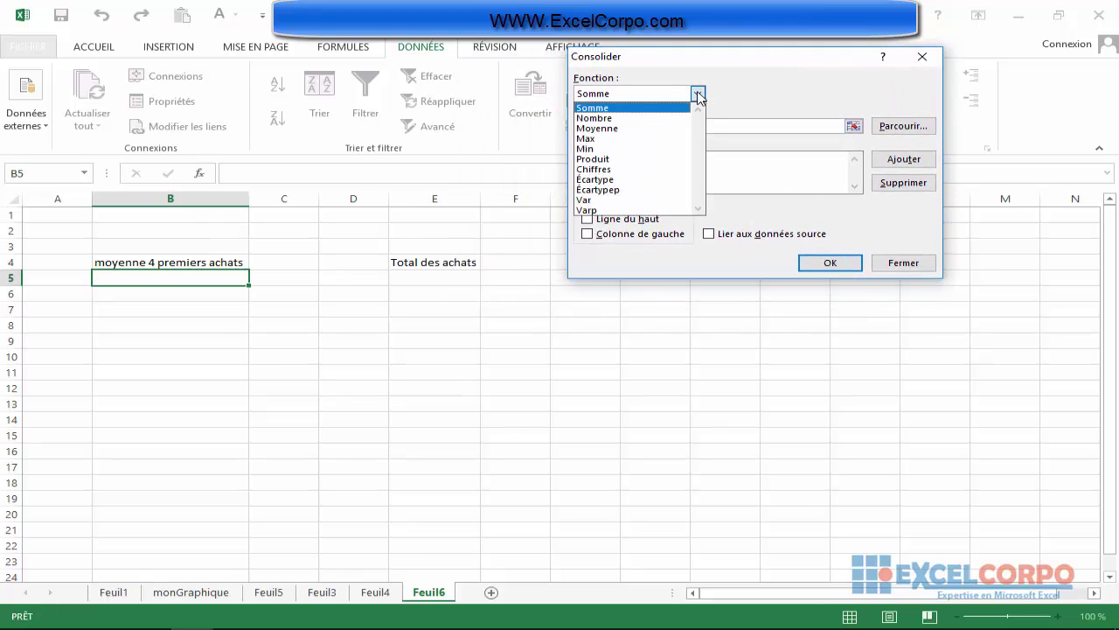
pyautogui.click(650, 129)
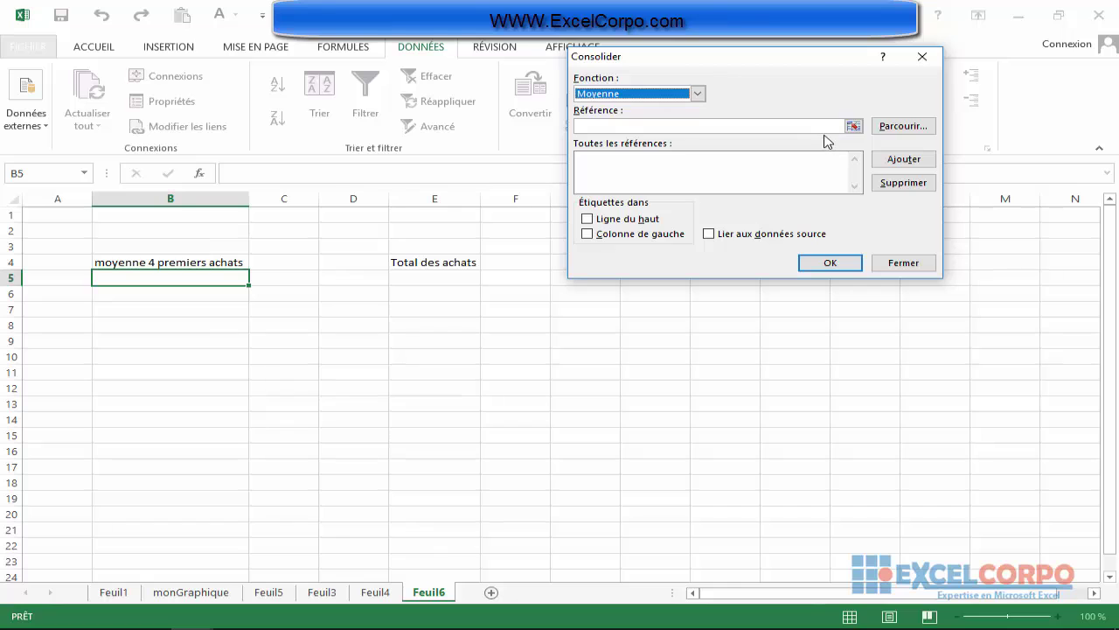
# Add Feuil1!$E$2 as the first consolidation reference
pyautogui.click(854, 128)
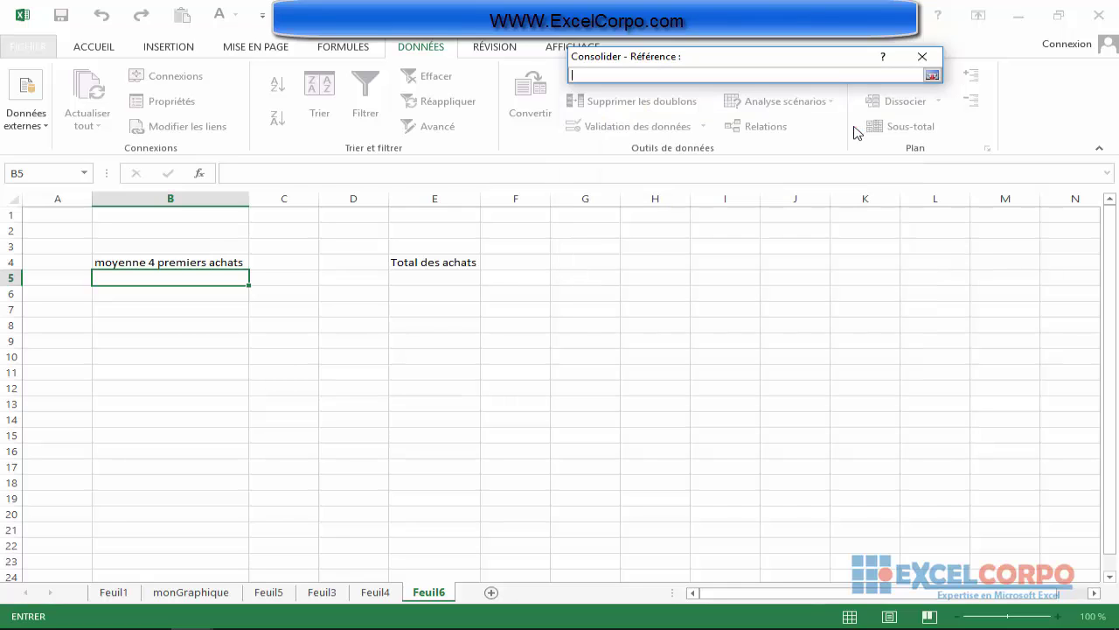
pyautogui.click(117, 596)
pyautogui.click(115, 596)
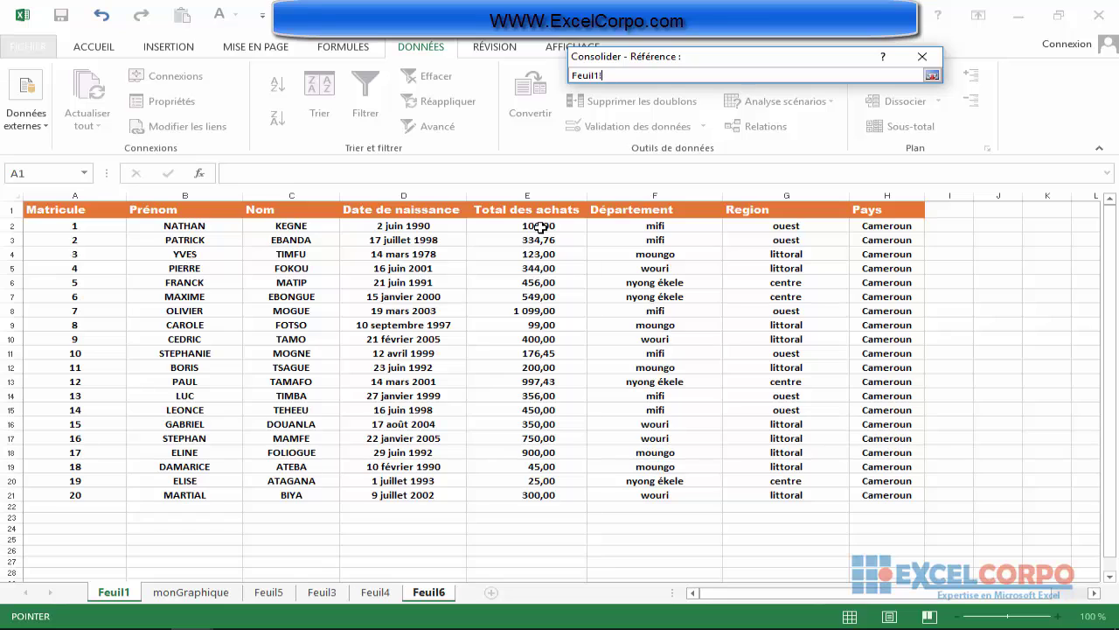
pyautogui.click(541, 227)
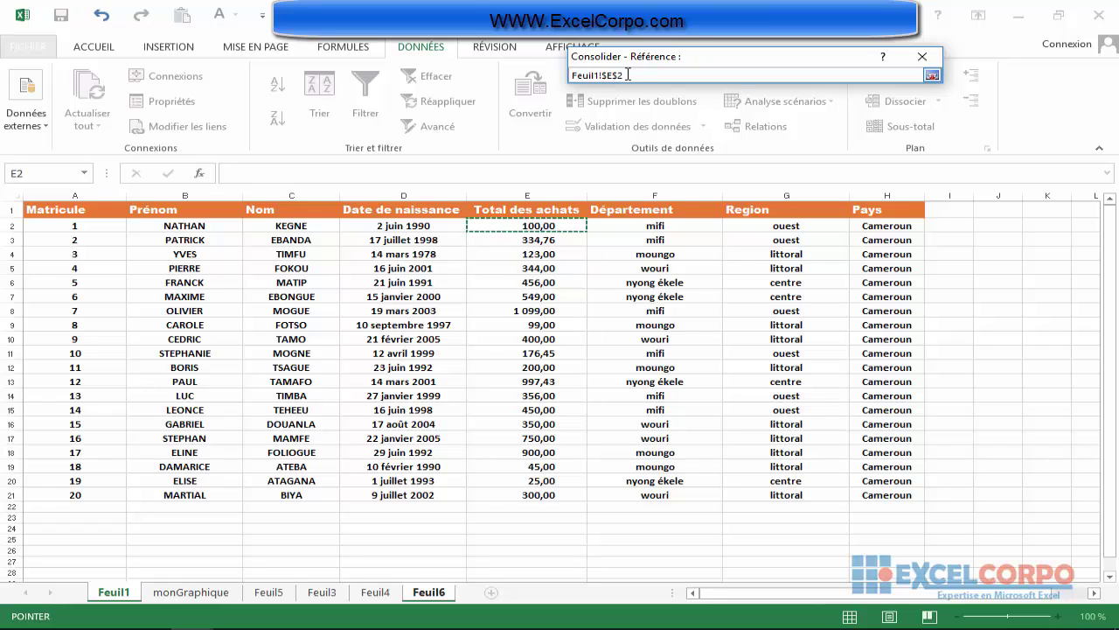
pyautogui.click(932, 76)
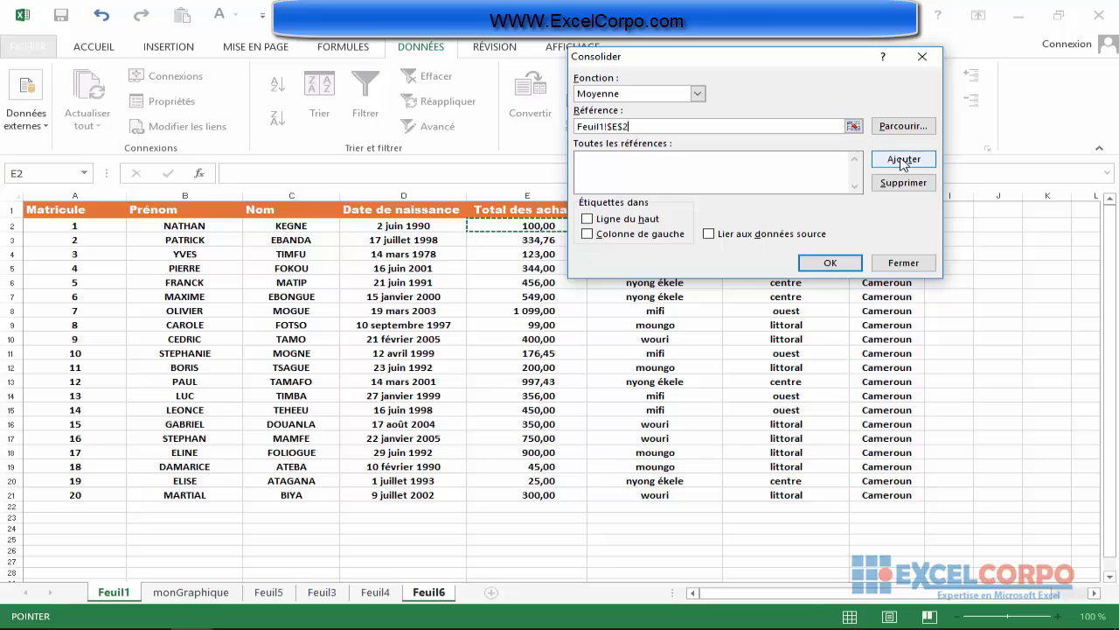
pyautogui.click(905, 161)
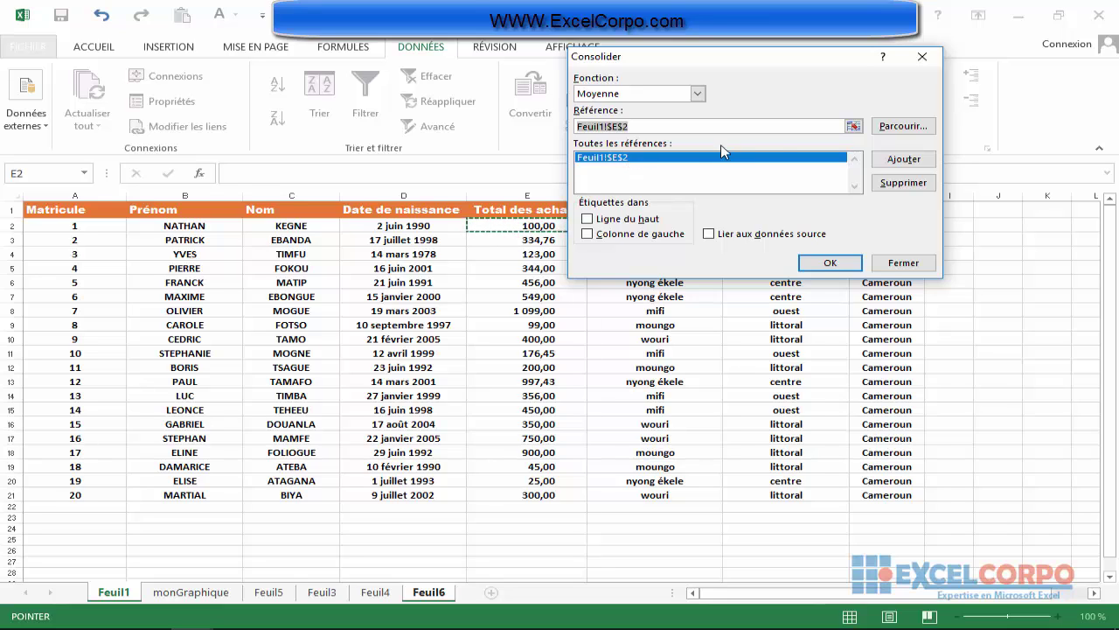
pyautogui.click(853, 127)
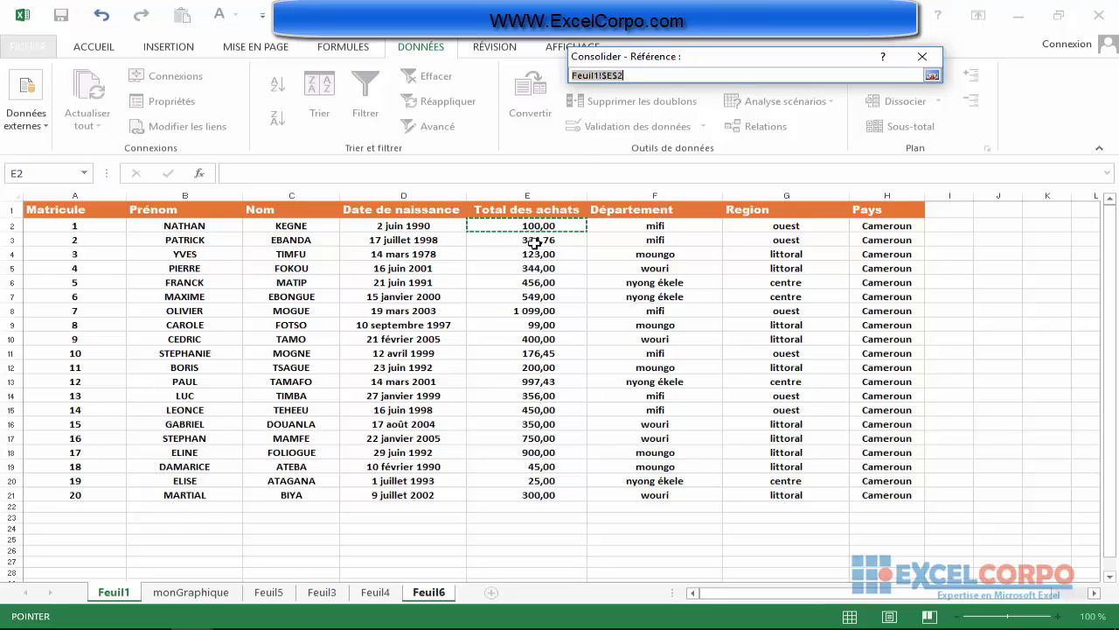
# Add Feuil1 cells E3, E4 and E5 to the consolidation references
pyautogui.moveTo(534, 242); pyautogui.dragTo(534, 243)
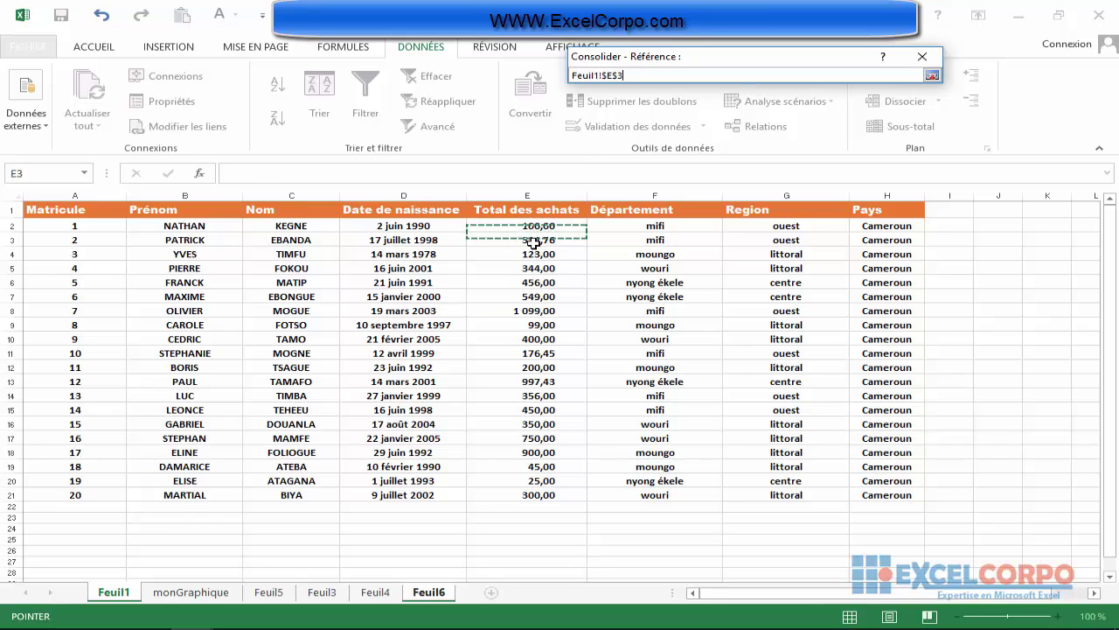
pyautogui.click(932, 75)
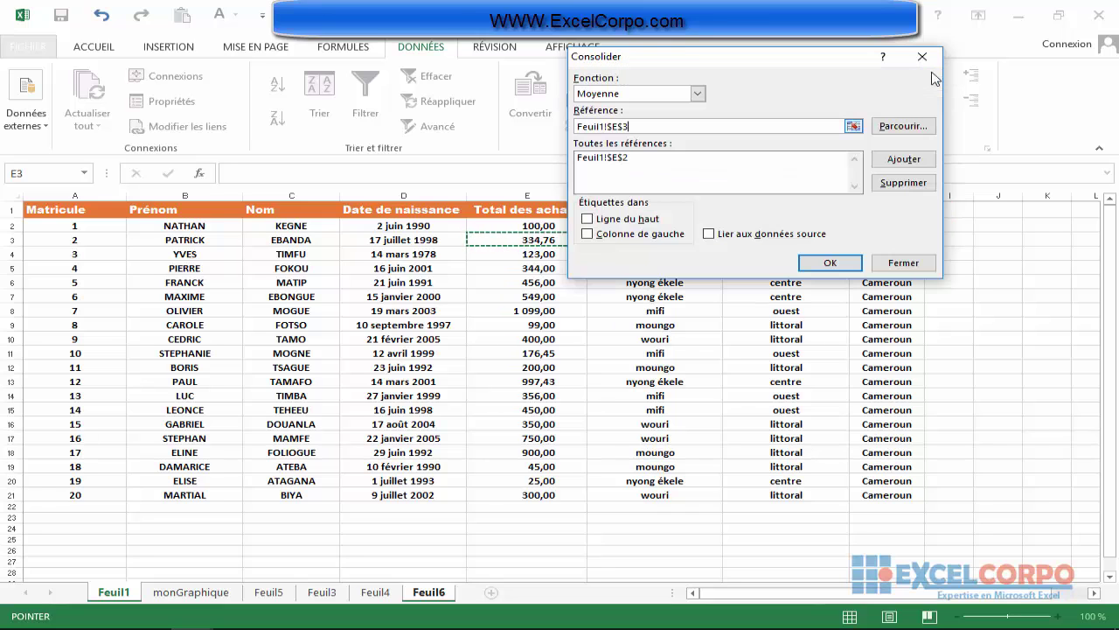
pyautogui.click(901, 161)
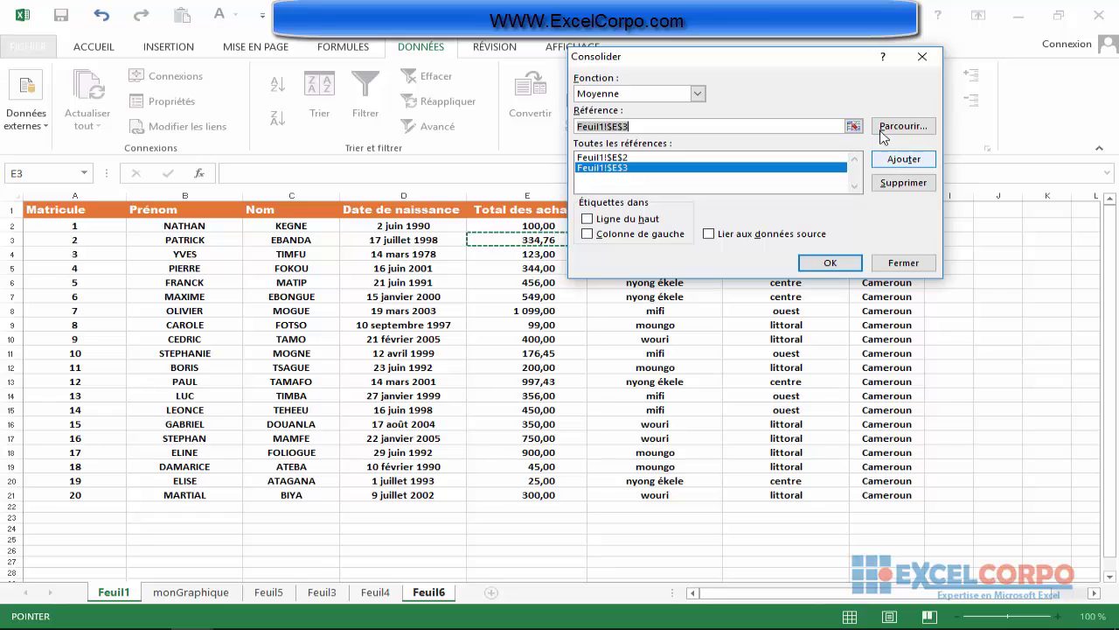
pyautogui.click(854, 126)
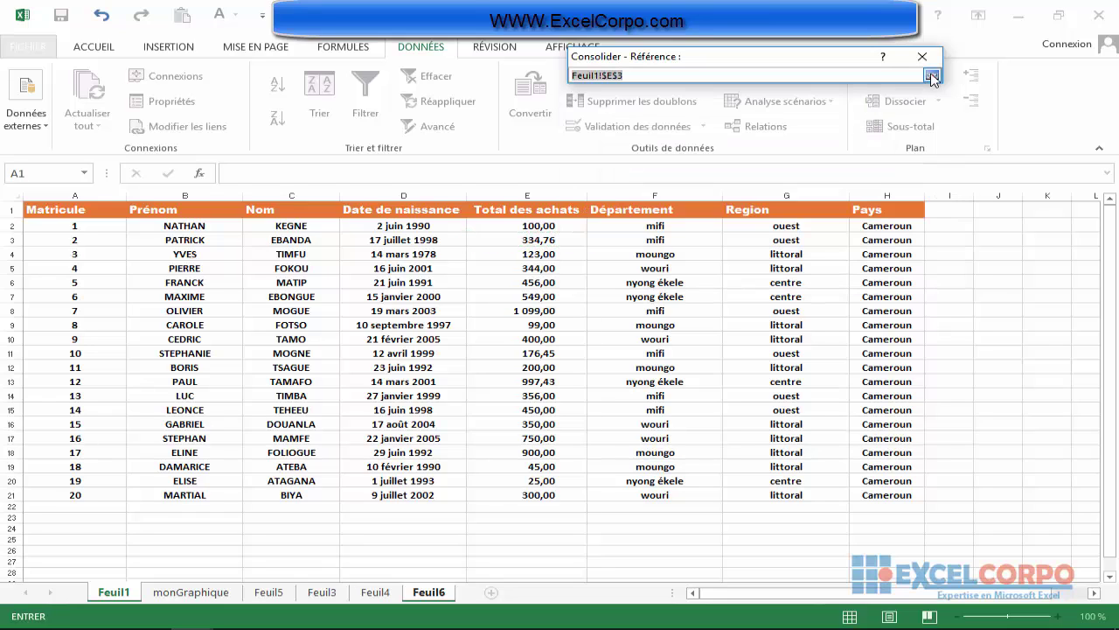
pyautogui.click(538, 254)
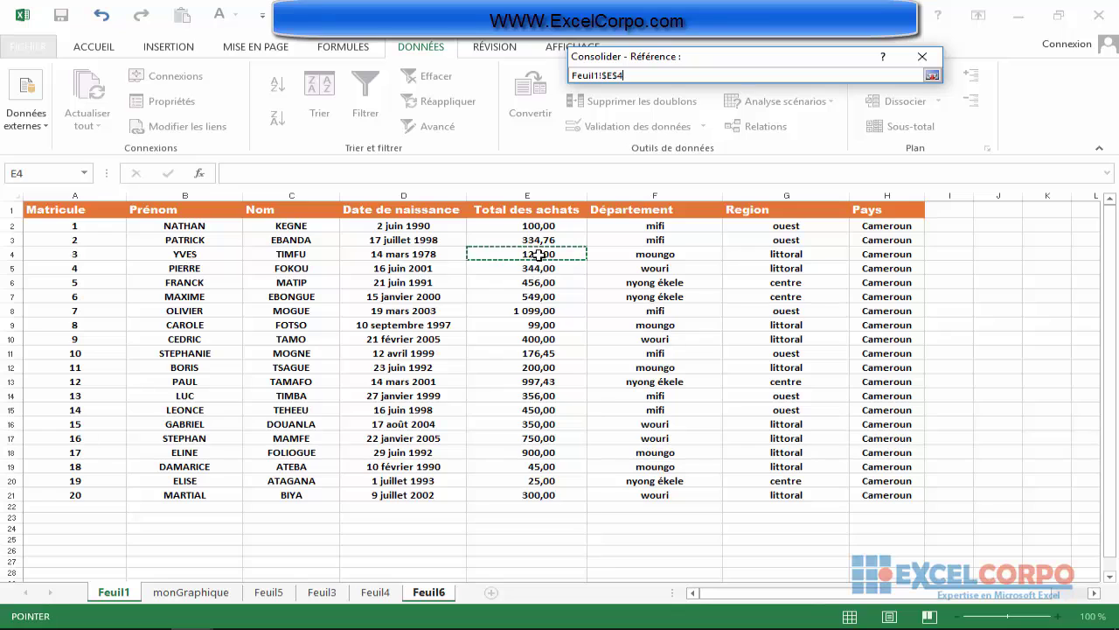
pyautogui.click(933, 76)
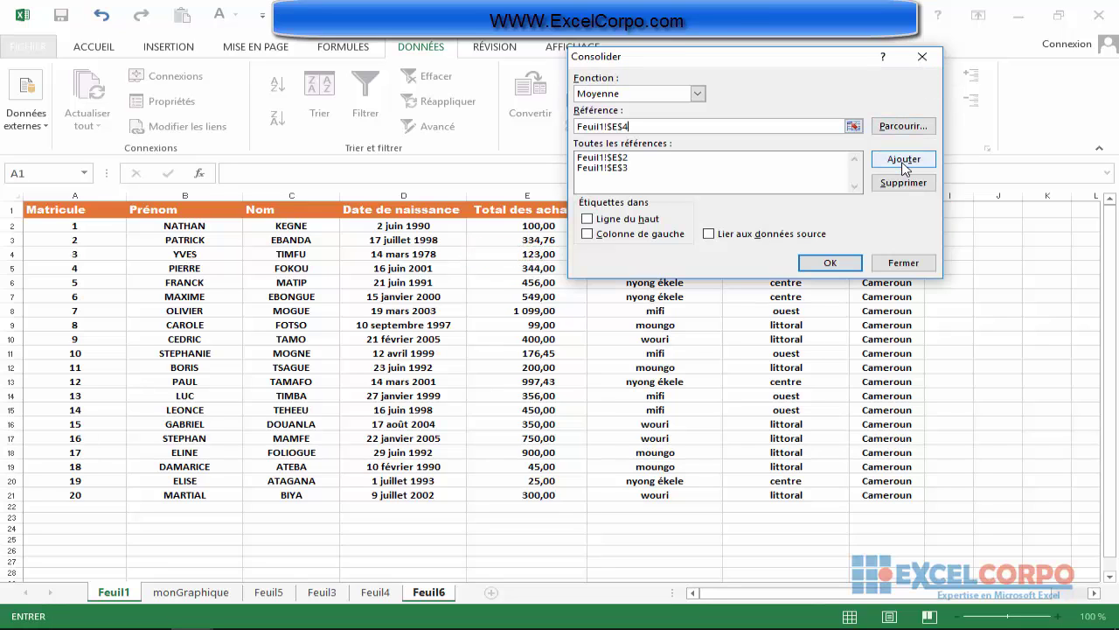
pyautogui.click(903, 161)
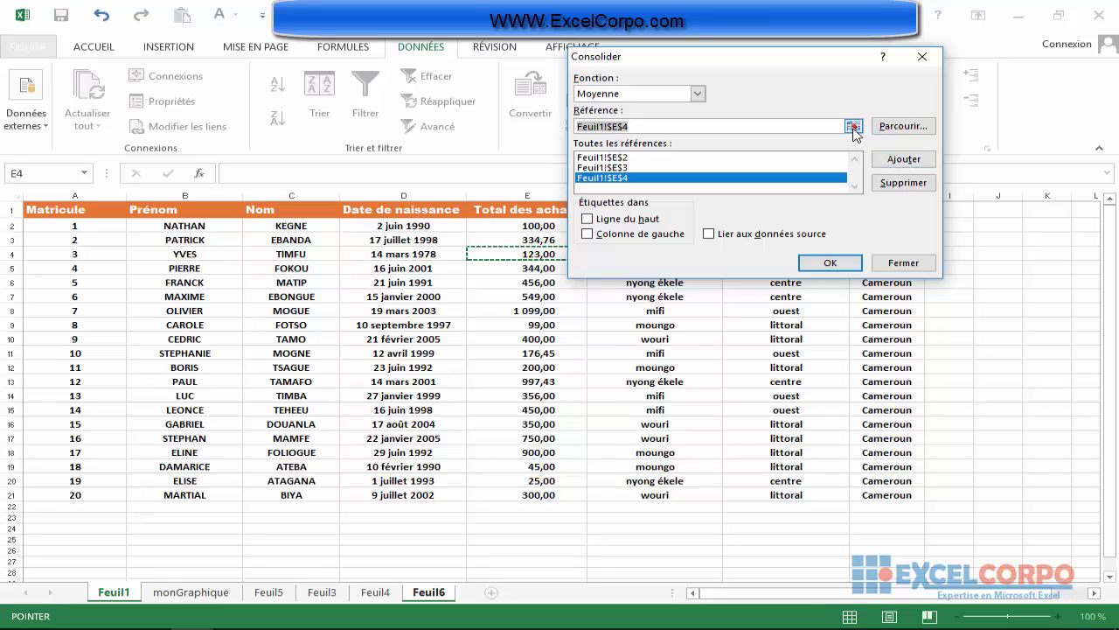
pyautogui.click(854, 127)
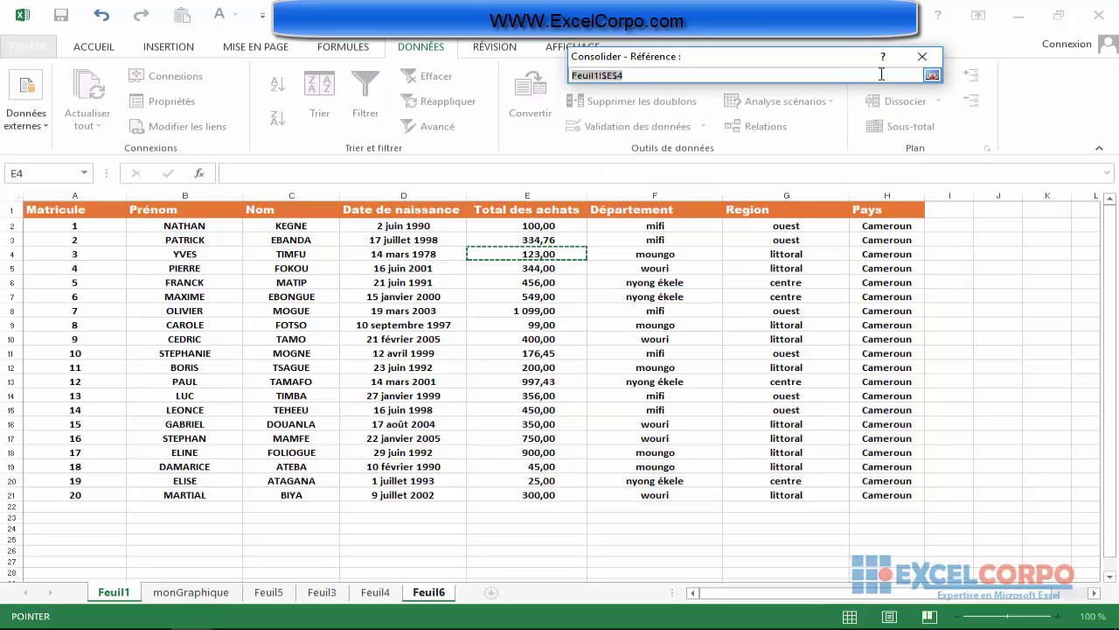
pyautogui.click(541, 272)
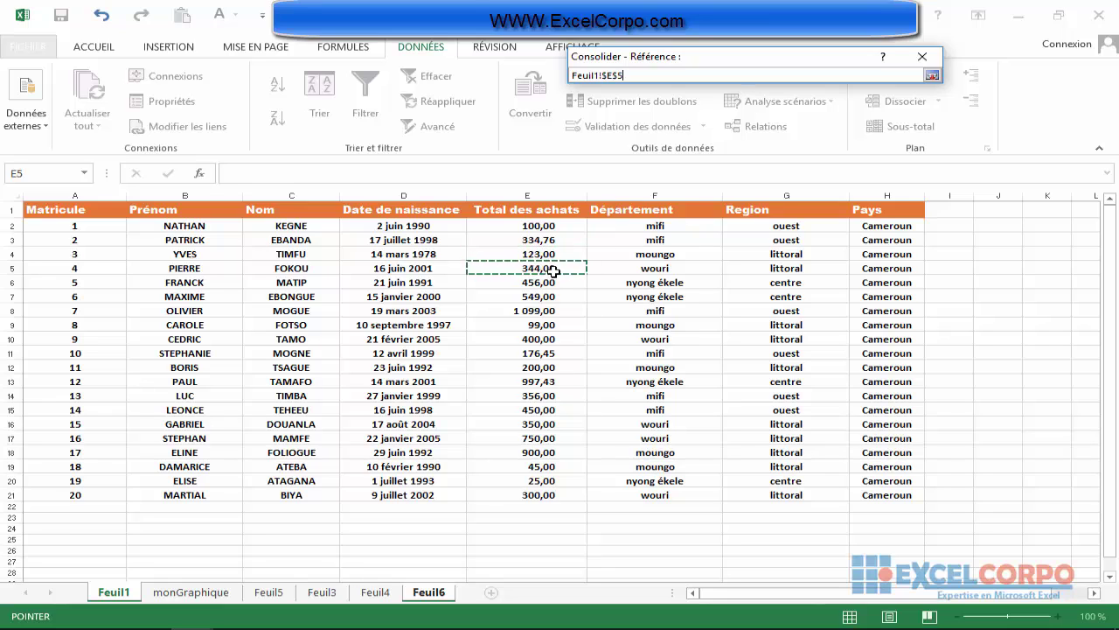
pyautogui.click(932, 76)
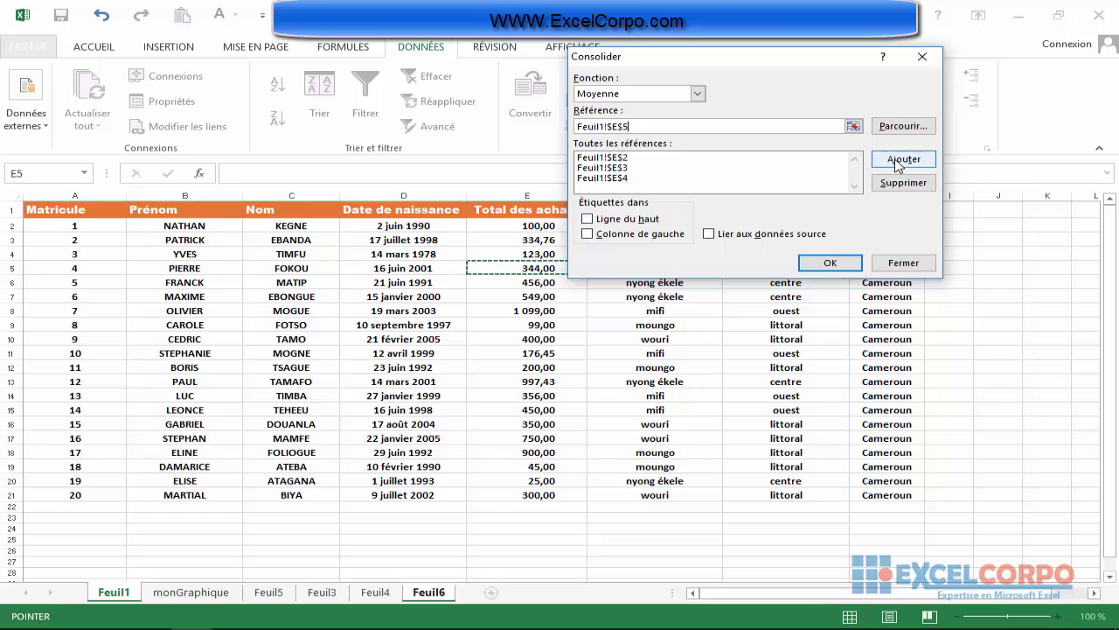
pyautogui.click(900, 160)
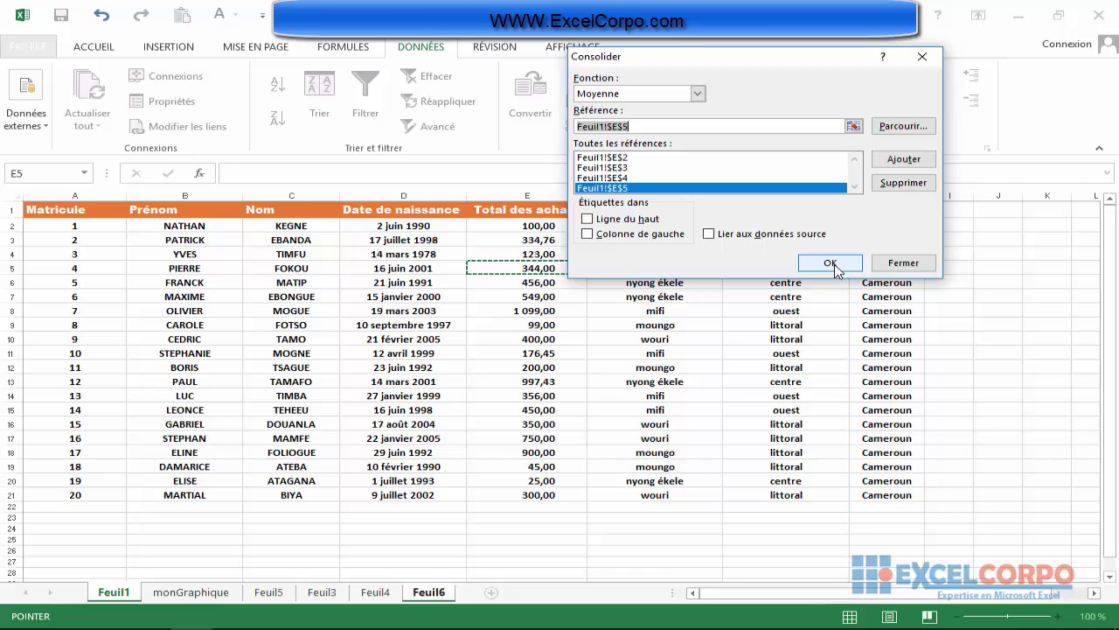
# Run the consolidation so B5 shows the 225,44 average, then select E5
pyautogui.click(830, 263)
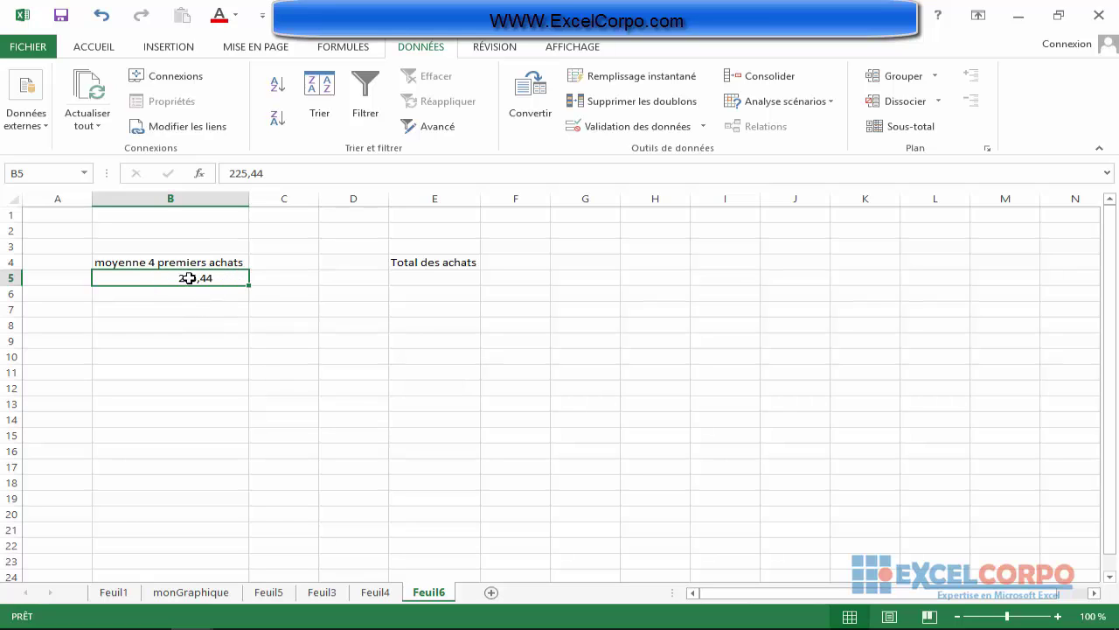
pyautogui.click(433, 277)
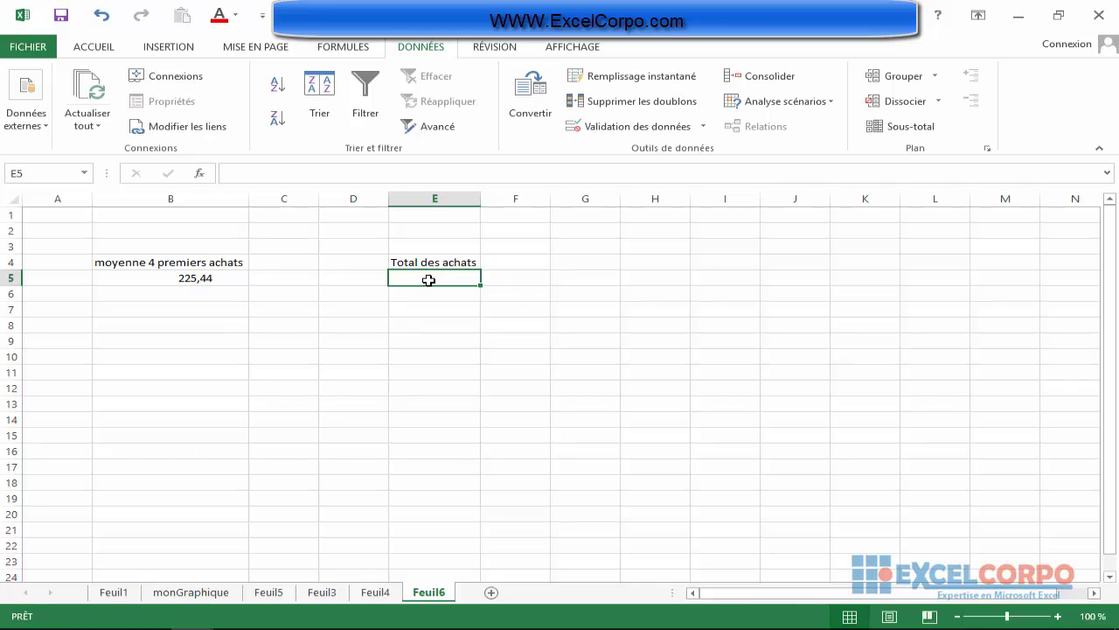
# Start a =SOMME( formula in E5 and switch to Feuil1 for its range
pyautogui.write('=')
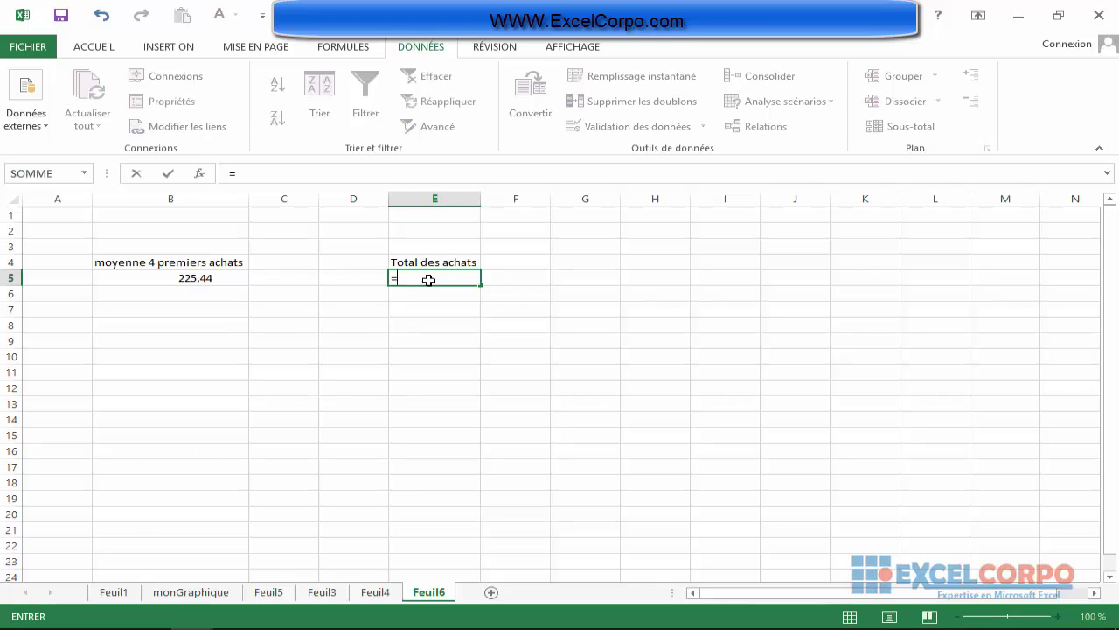
pyautogui.write('so')
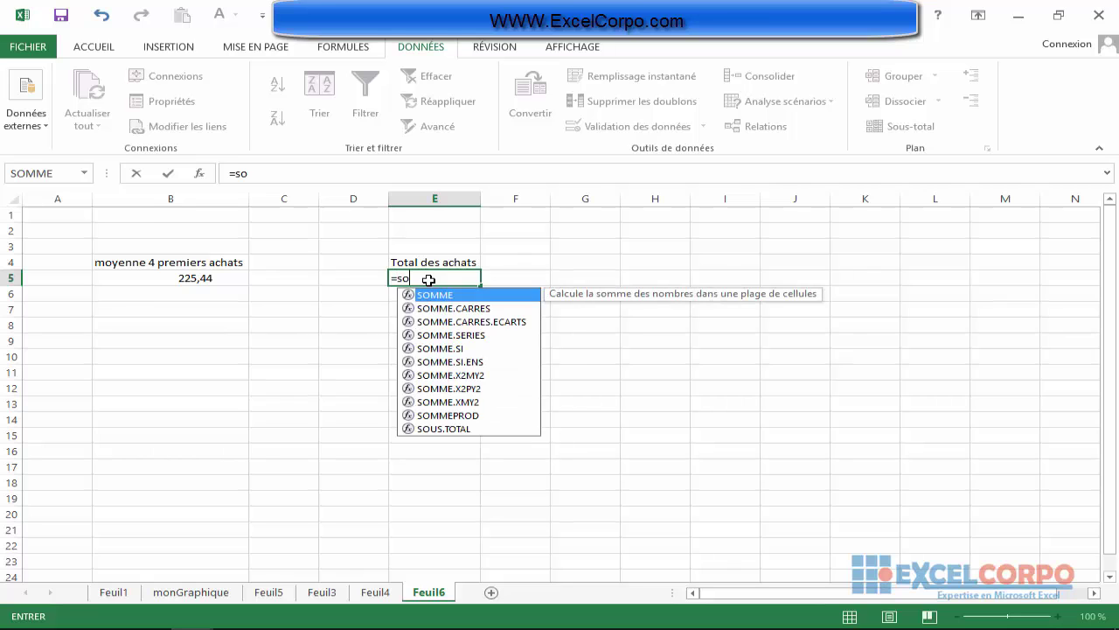
pyautogui.write('m')
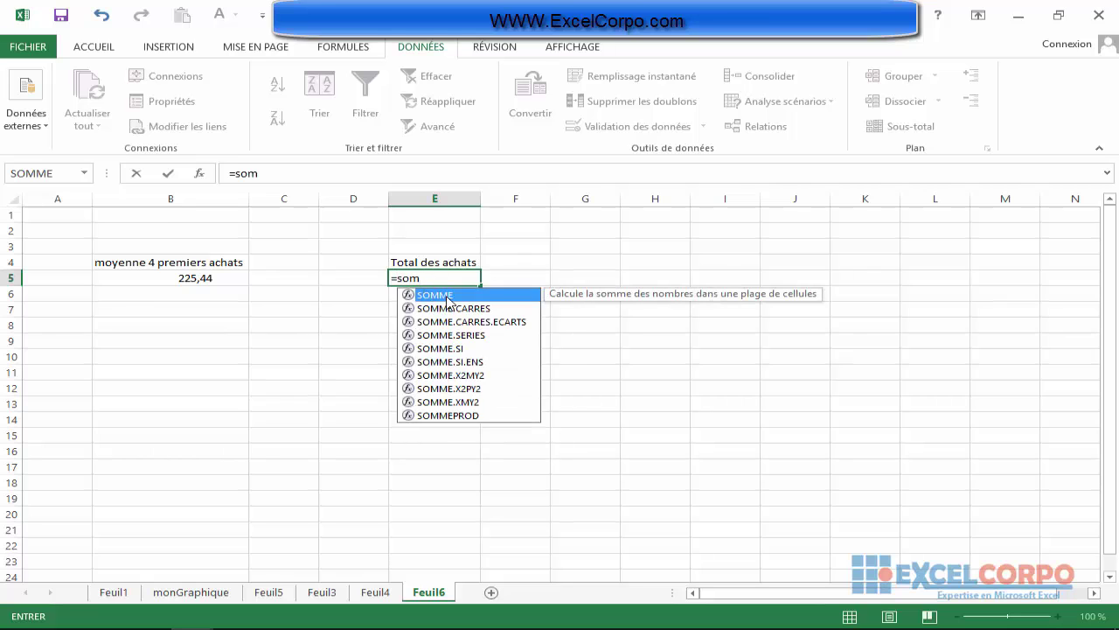
pyautogui.doubleClick(446, 298)
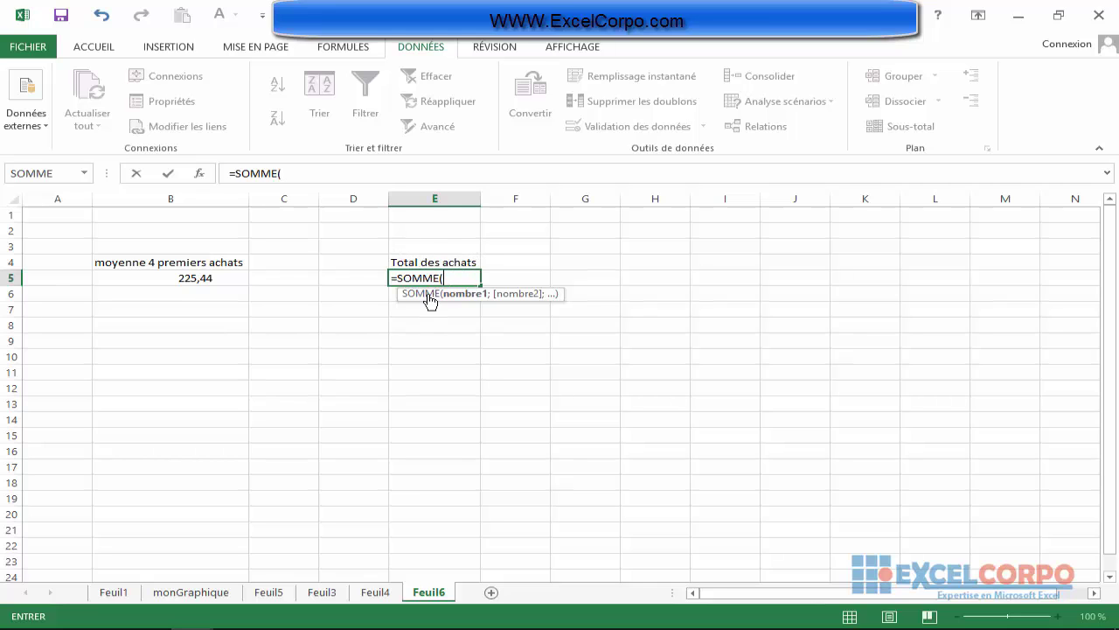
pyautogui.click(113, 595)
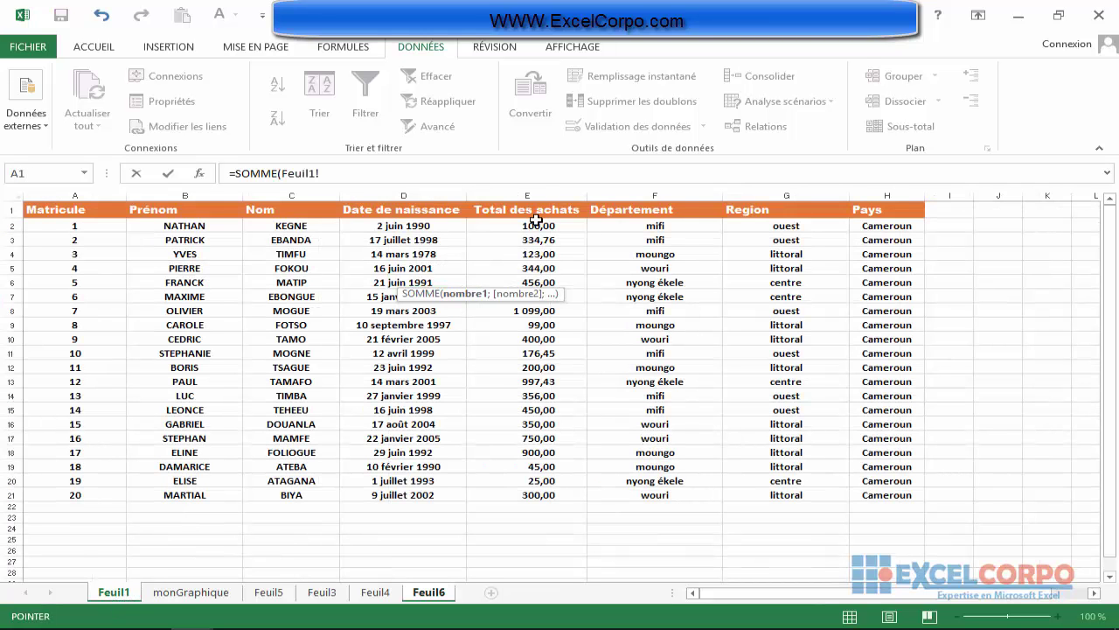
# Complete =SOMME(Feuil1!E2:E21) in E5, giving a total of 8 054,64
pyautogui.moveTo(535, 225); pyautogui.dragTo(545, 494)
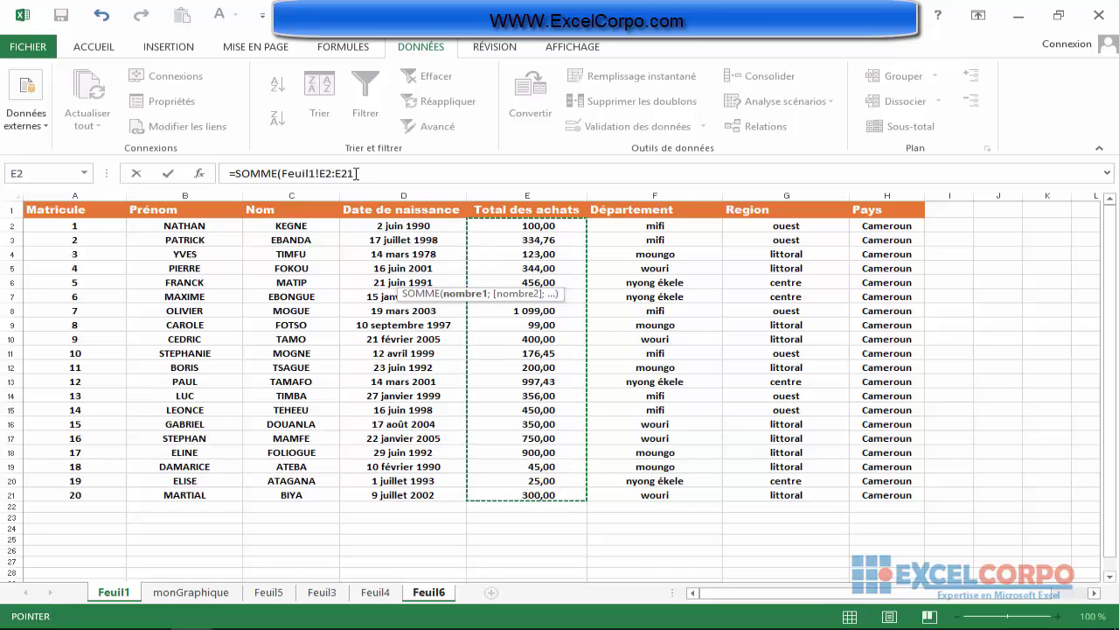
pyautogui.click(355, 174)
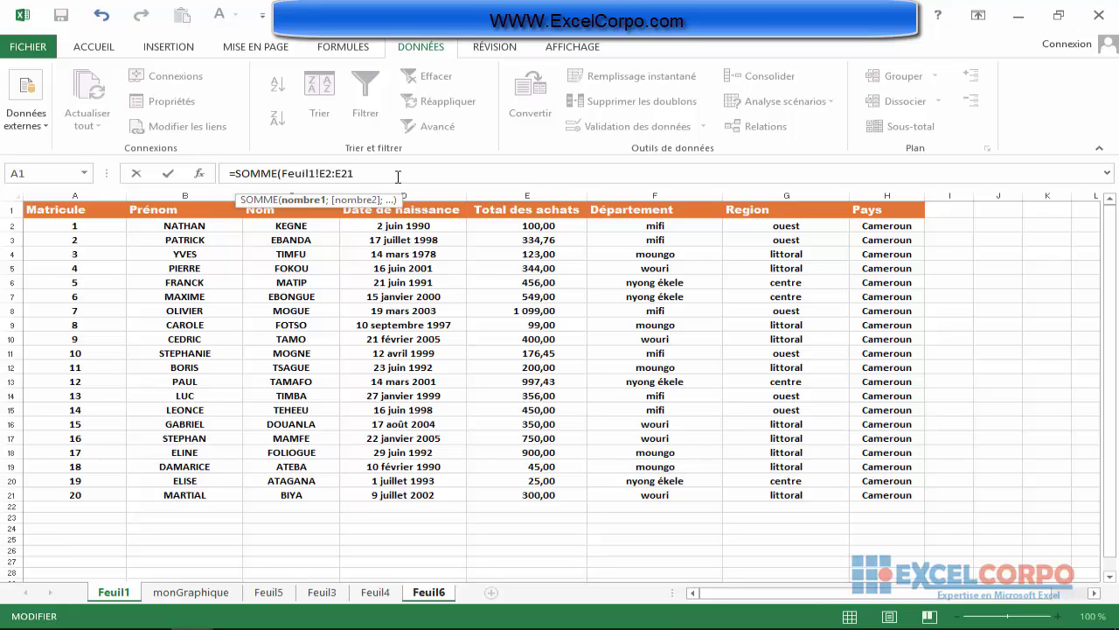
pyautogui.write(')')
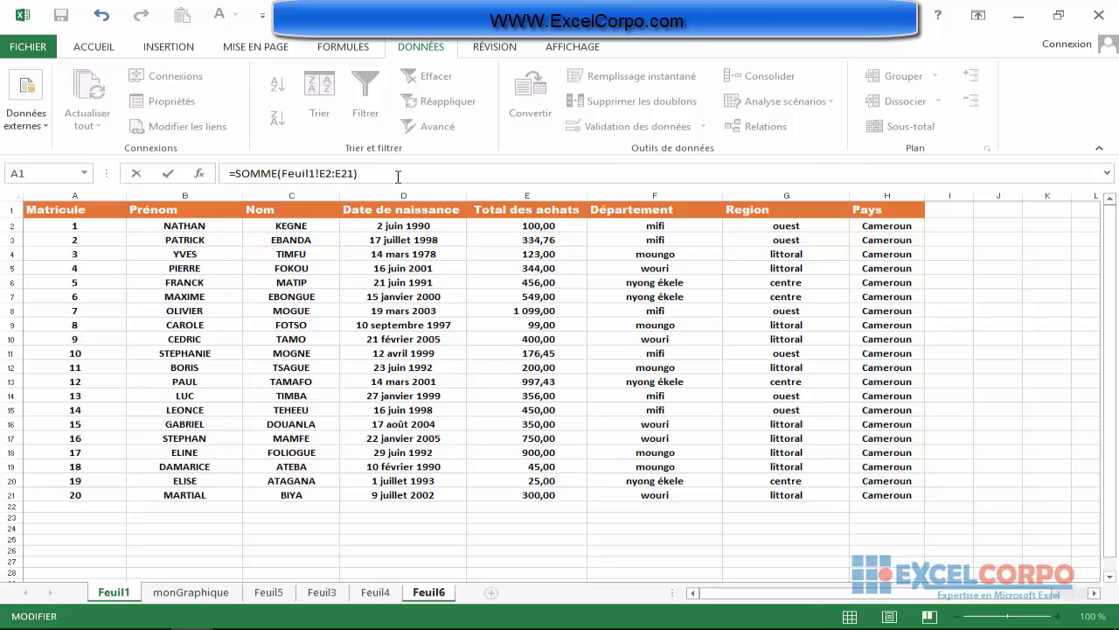
pyautogui.press('Return')
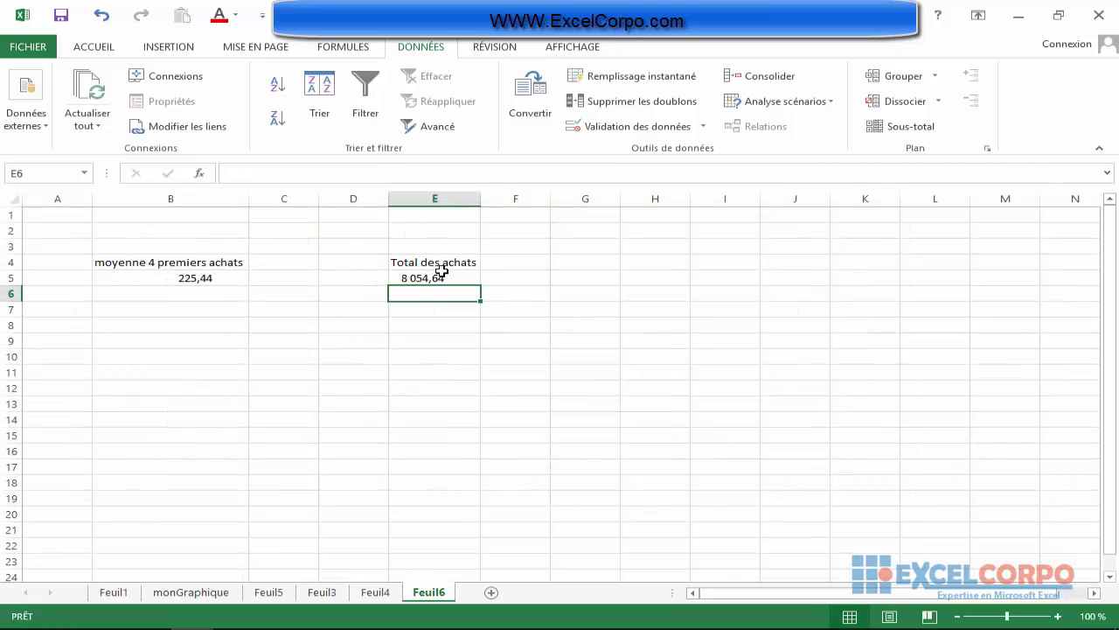